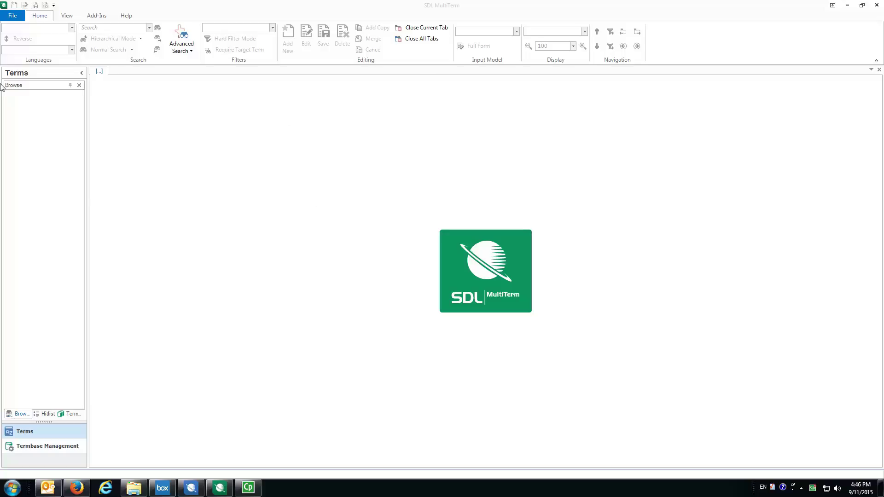
# Start creating a new termbase and choose the Glossaries_TBs folder on Local Disk (C:) as its save location
pyautogui.click(14, 16)
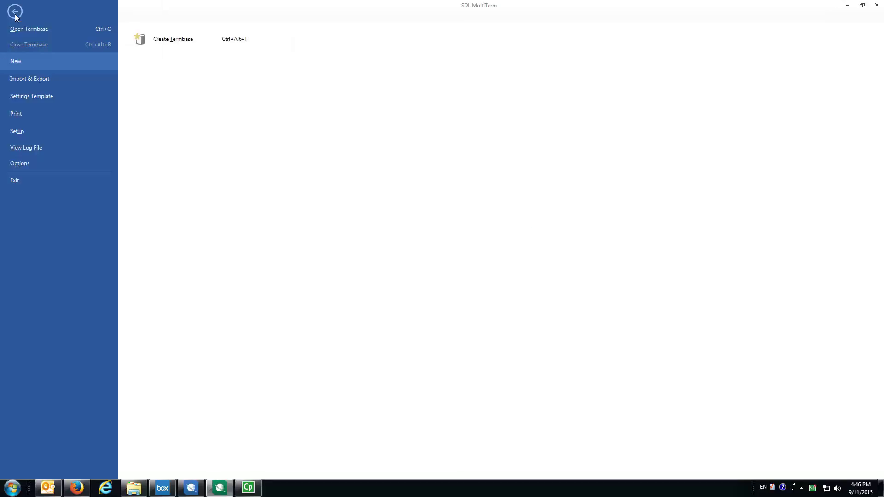
pyautogui.click(170, 41)
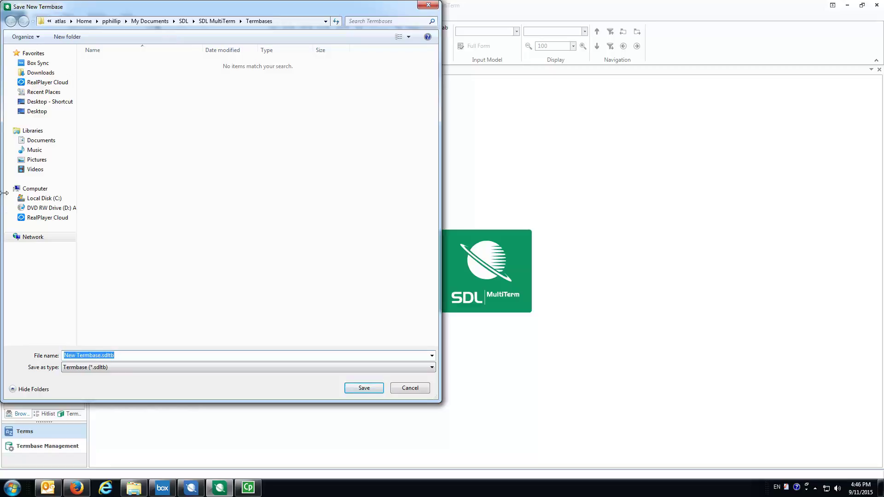
pyautogui.click(50, 199)
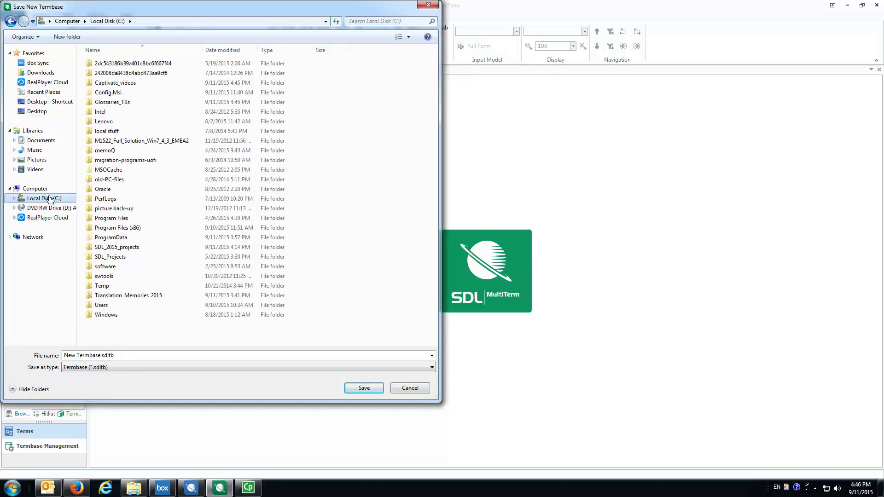
pyautogui.click(112, 103)
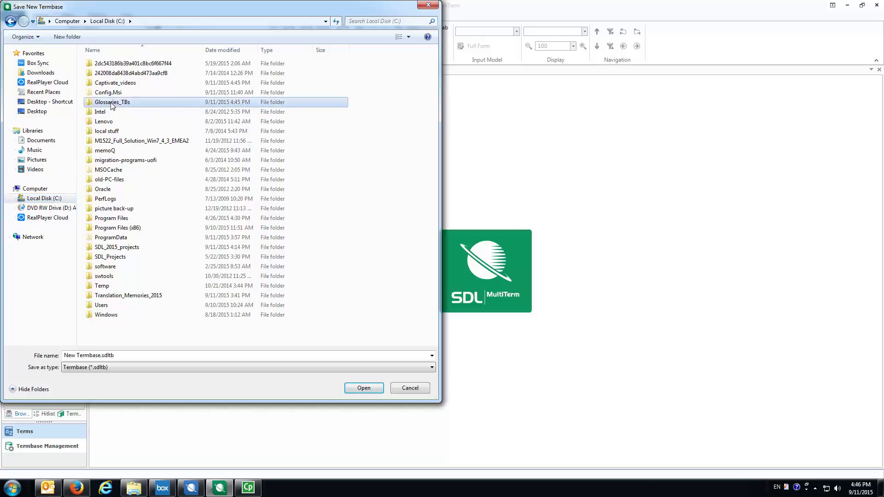
pyautogui.doubleClick(112, 103)
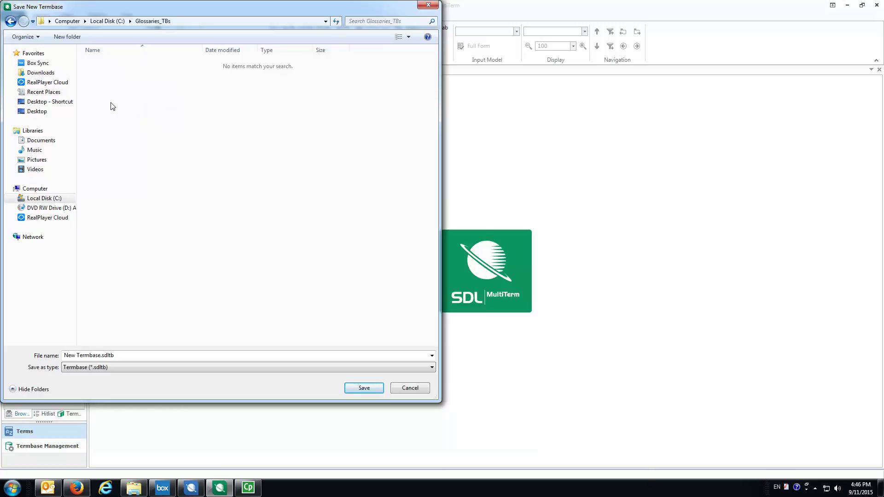
# Name the termbase file FR_EN_exercise_health, keeping the .sdltb extension, and save it
pyautogui.tripleClick(100, 355)
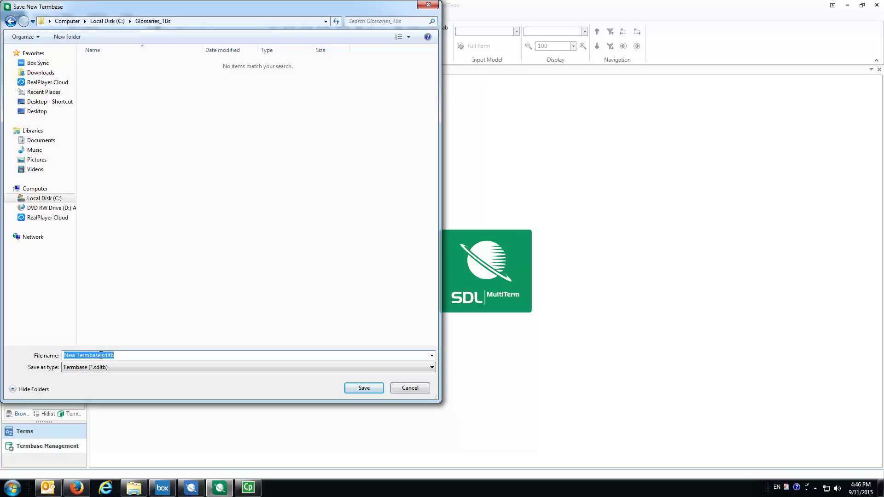
pyautogui.click(101, 357)
pyautogui.moveTo(86, 357); pyautogui.dragTo(65, 357)
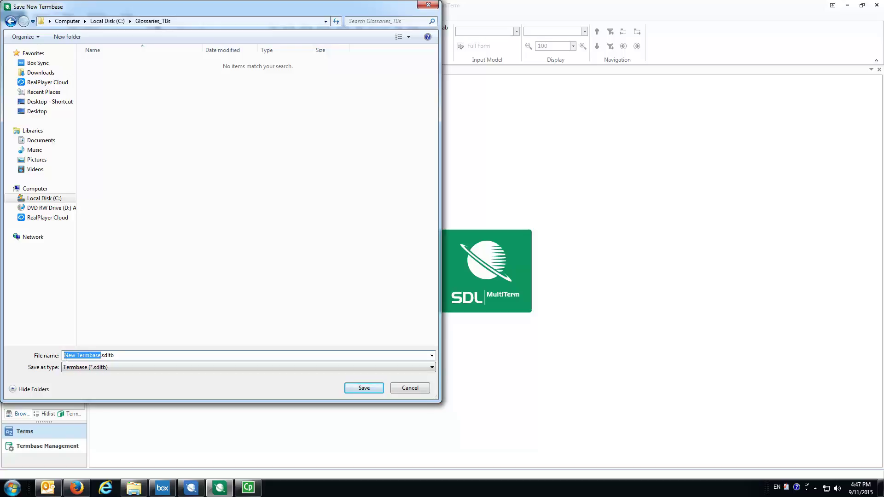
pyautogui.write('FR_EN')
pyautogui.write('_exercise_health')
pyautogui.click(363, 388)
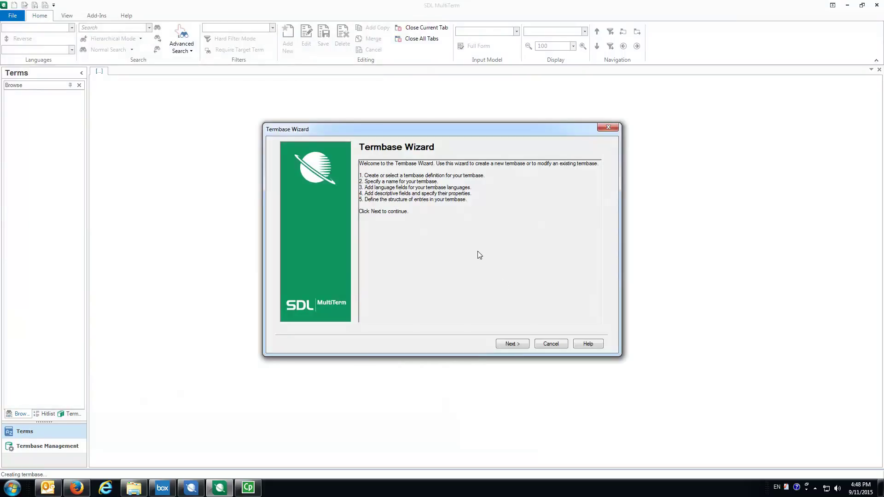
# Base the termbase definition on the predefined Bilingual glossary template and continue to the naming stage
pyautogui.click(512, 344)
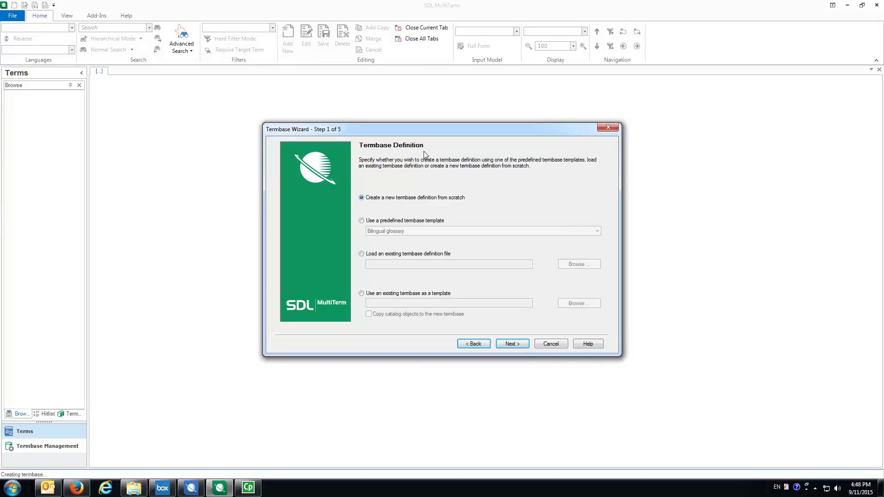
pyautogui.click(362, 221)
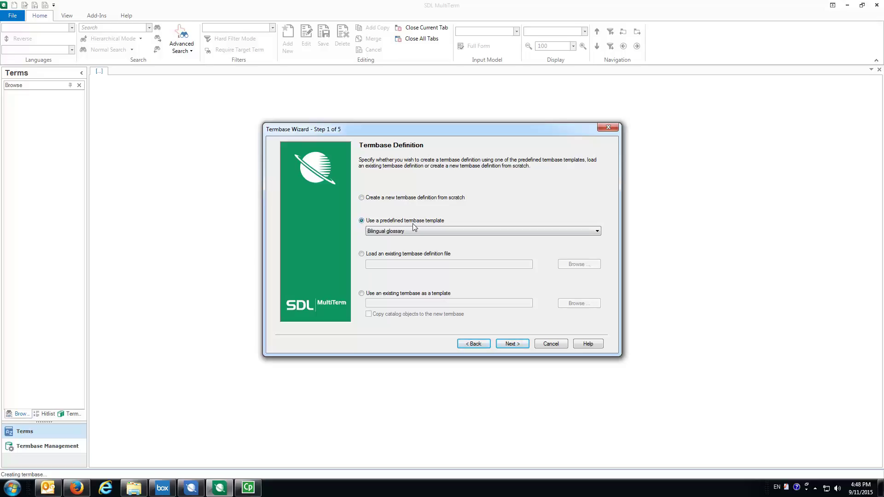
pyautogui.click(390, 234)
pyautogui.click(598, 232)
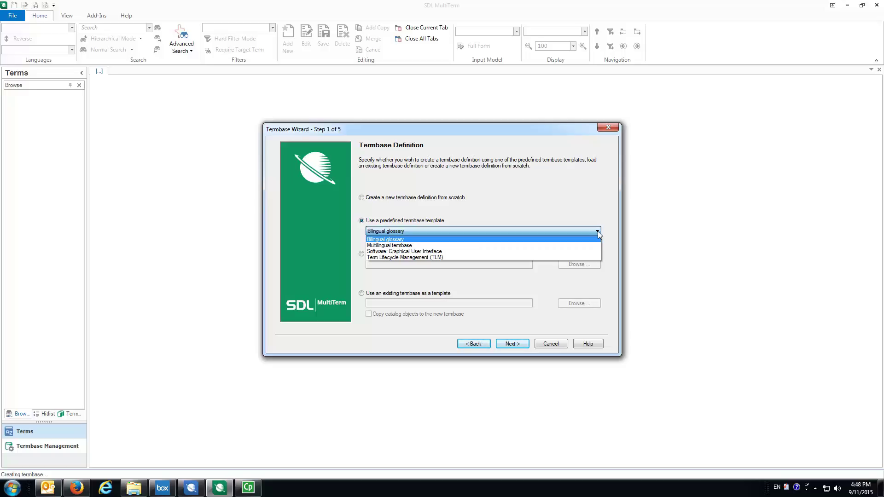
pyautogui.click(382, 239)
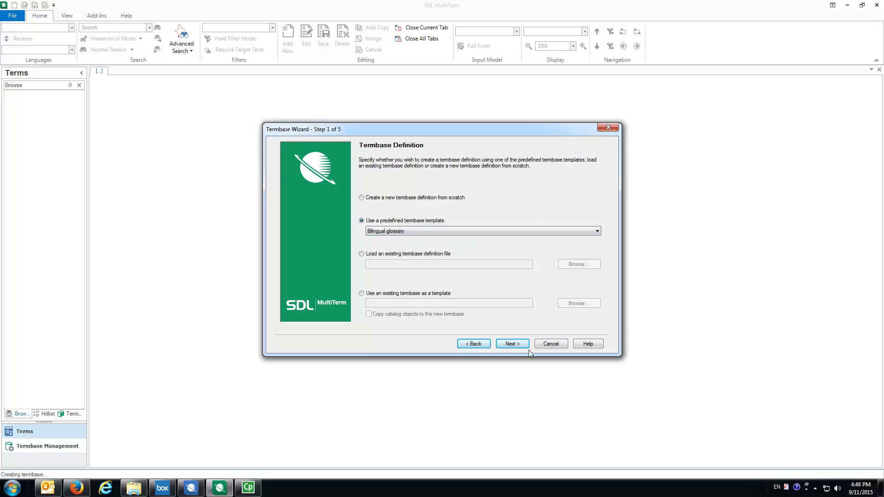
pyautogui.click(513, 344)
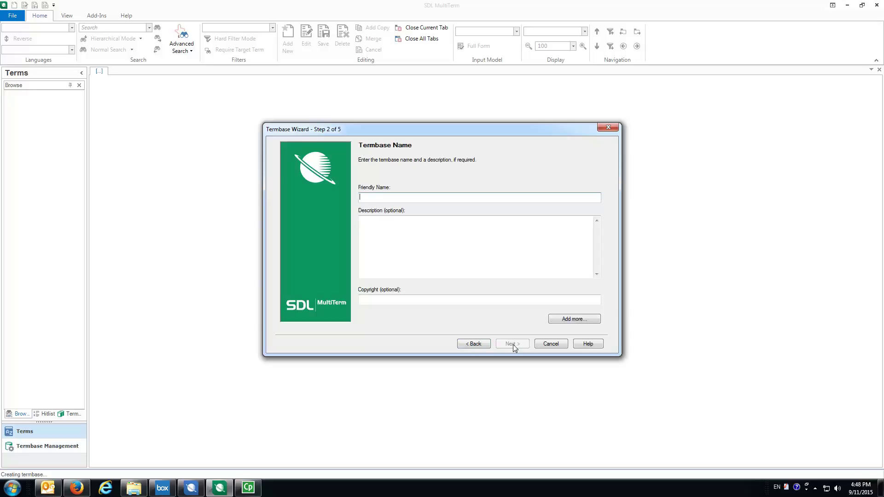
# Enter the friendly name Health_Exercise_FR_EN and the description "bilingual glossary with terms pertaining to health and exercise in French and English"
pyautogui.write('Health_Exercise_FR_EN')
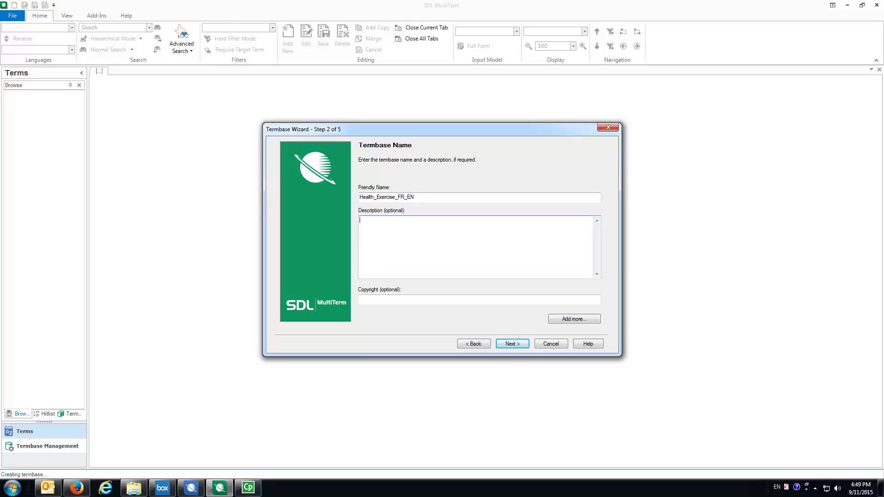
pyautogui.write('ingual glossary with t3er')
pyautogui.press('BackSpace')
pyautogui.write('r')
pyautogui.write('ms pertaining to health and exereise in French and English')
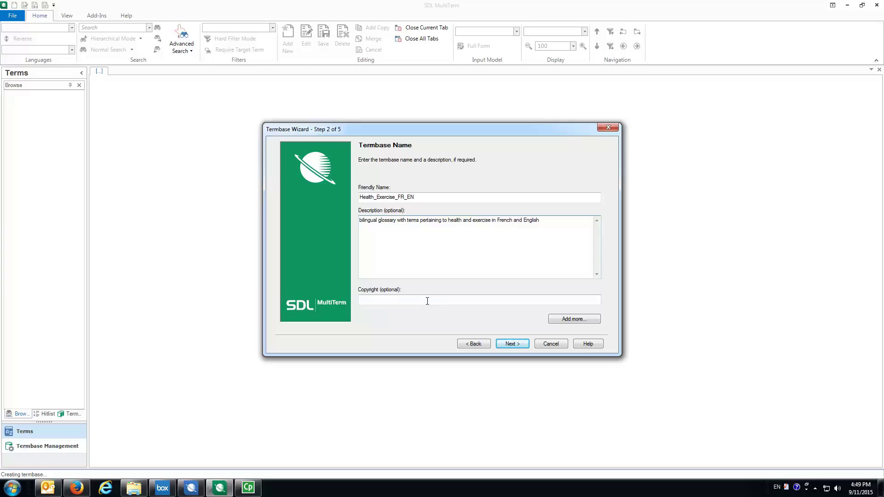
pyautogui.click(502, 348)
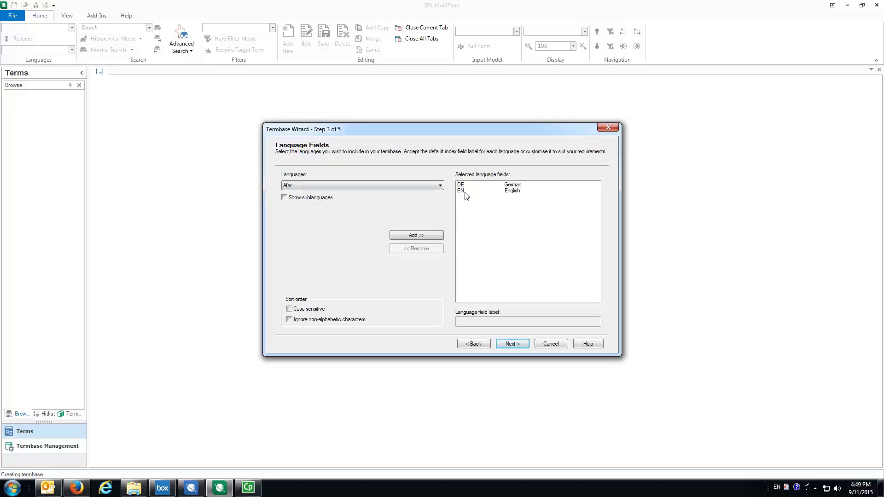
# Replace German with French in the selected language fields and accept the language selection
pyautogui.click(513, 185)
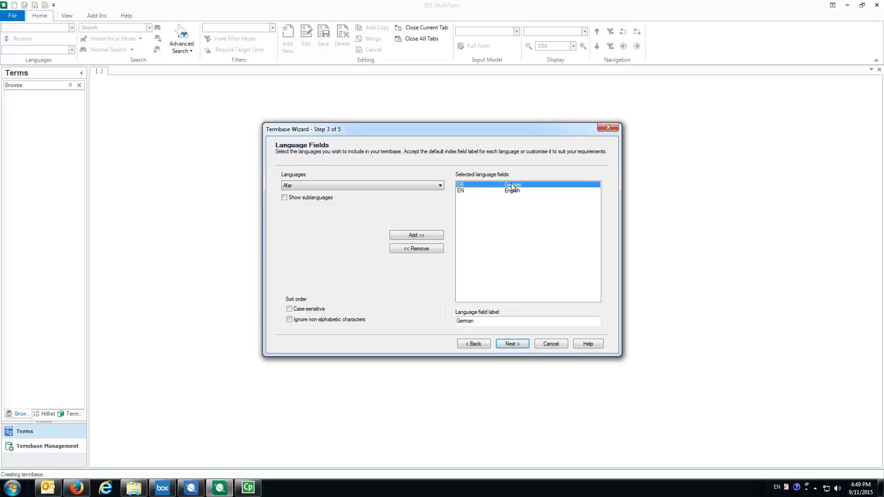
pyautogui.click(418, 249)
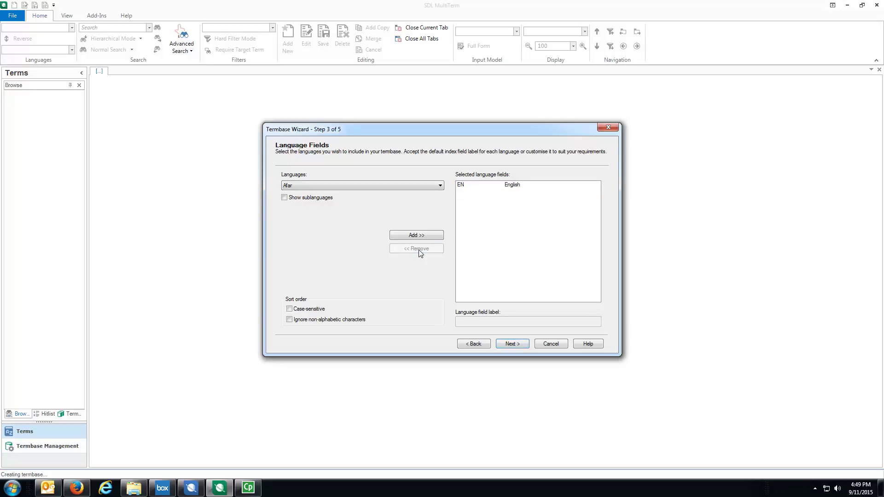
pyautogui.click(439, 185)
pyautogui.moveTo(438, 212); pyautogui.dragTo(439, 249)
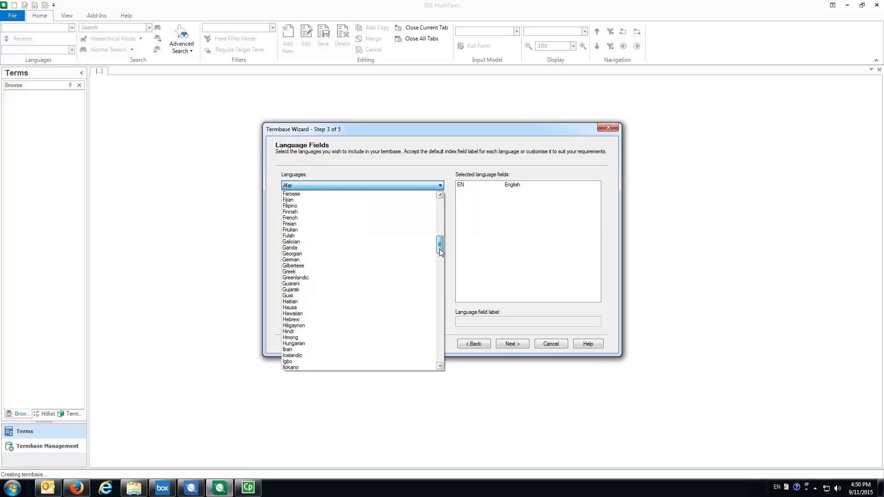
pyautogui.click(303, 221)
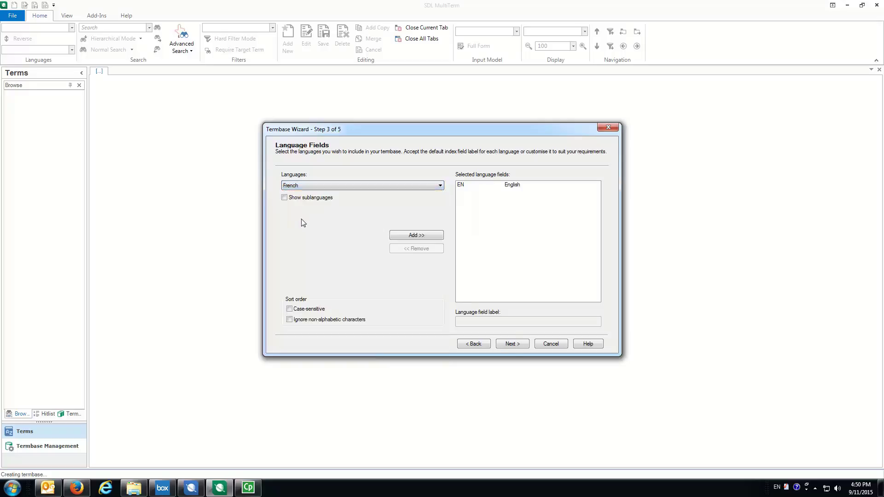
pyautogui.click(410, 236)
pyautogui.click(512, 344)
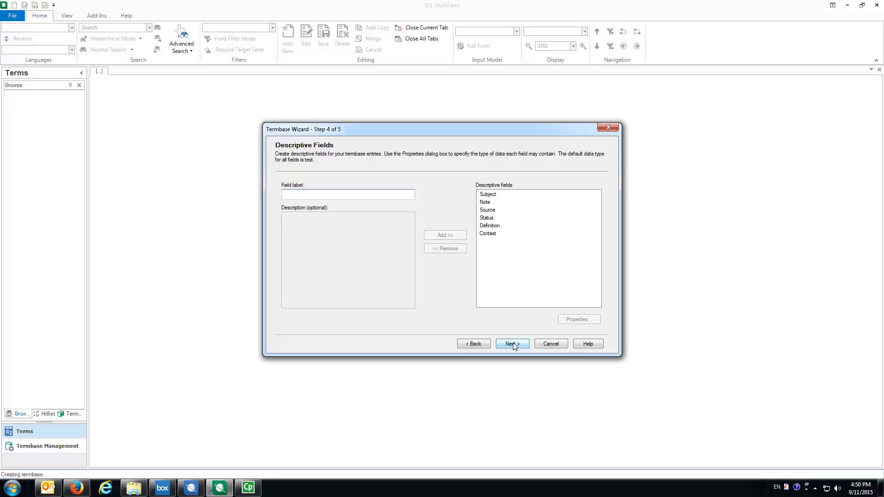
# Accept the template's descriptive fields and entry structure, and finish the Termbase Wizard
pyautogui.click(513, 346)
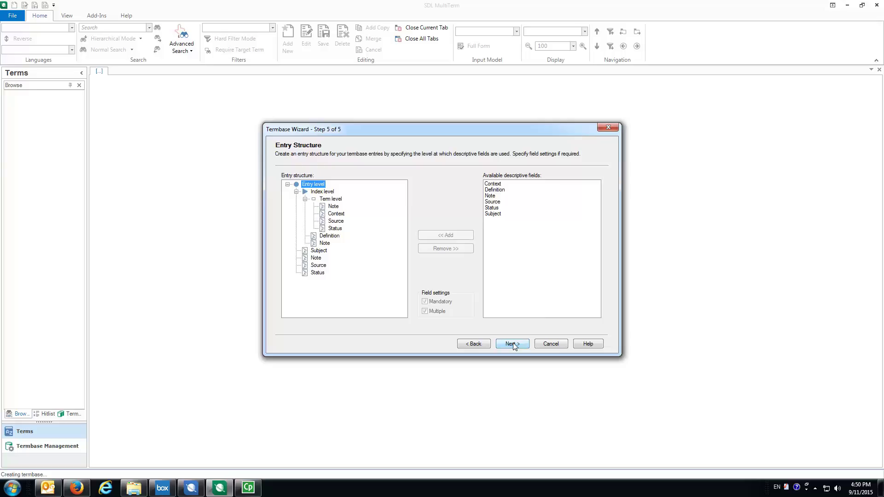
pyautogui.click(512, 343)
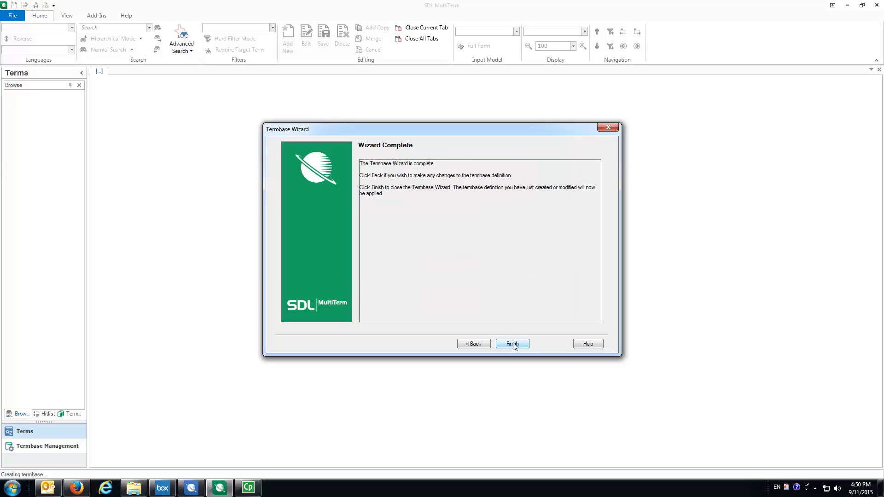
pyautogui.click(513, 344)
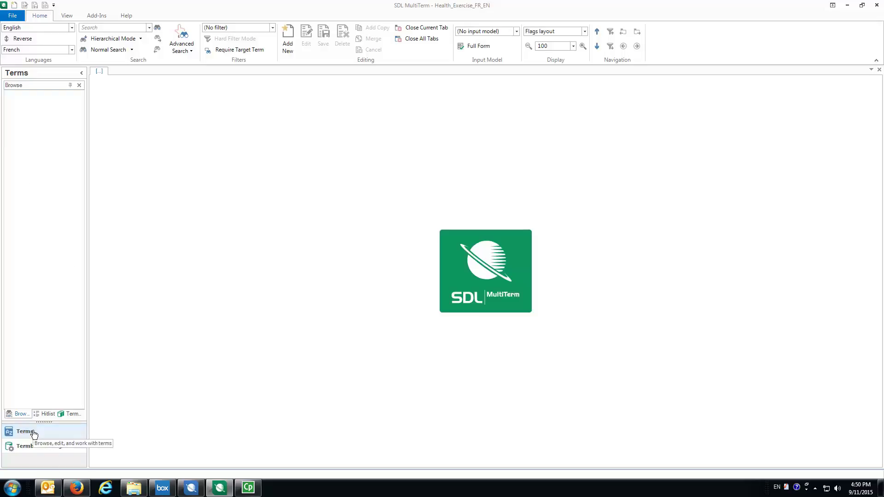
# Examine the new termbase's overview in Termbase Management and return to the Terms view
pyautogui.click(49, 449)
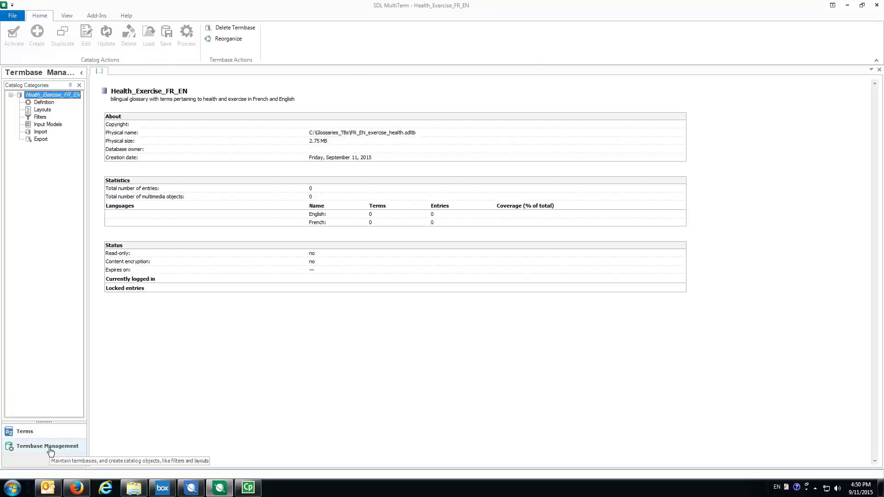
pyautogui.click(25, 432)
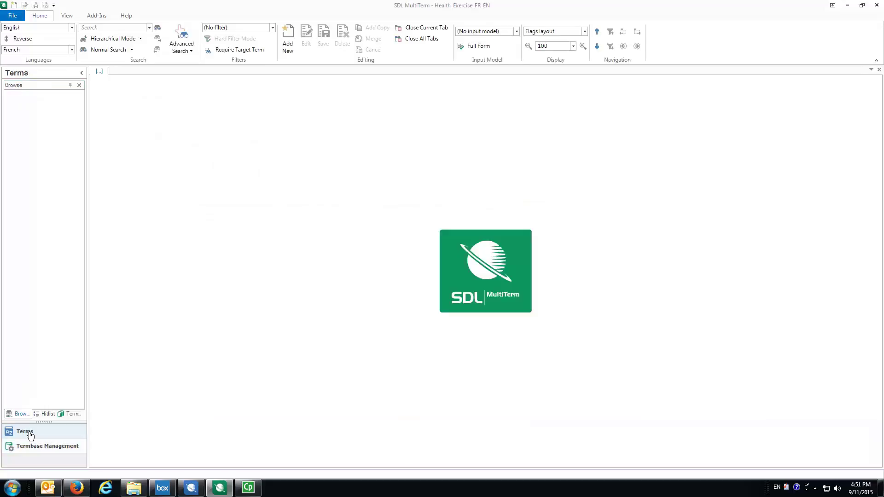